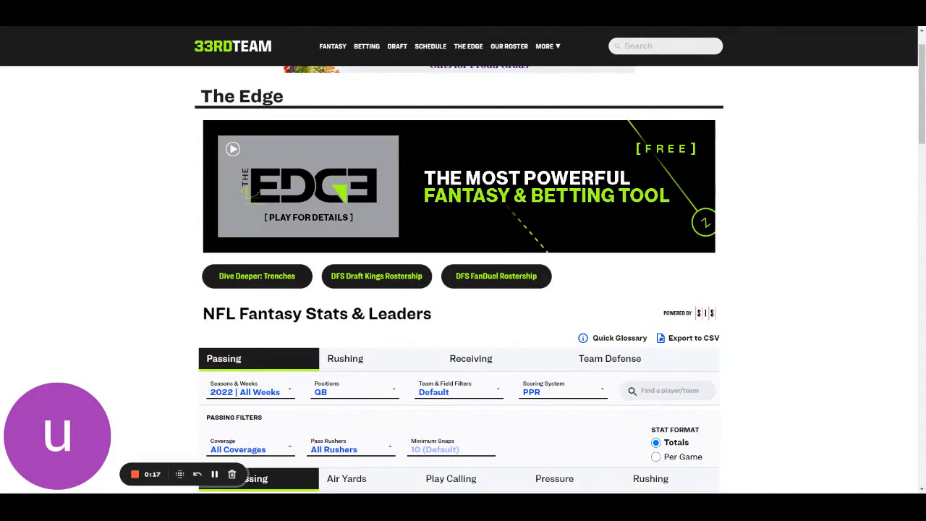
Display the advanced receiving stats in the NFL Fantasy Stats & Leaders table of The Edge
scroll(833, 251, "down", 3)
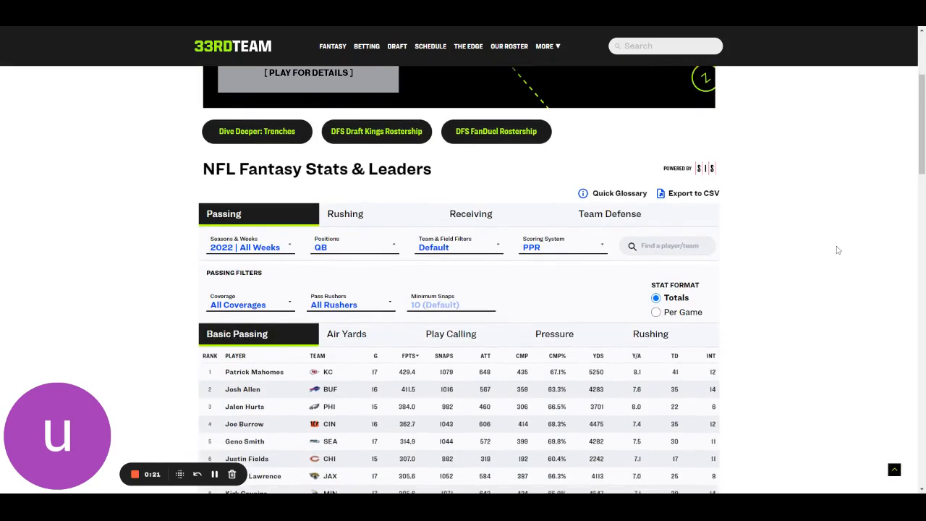
scroll(838, 250, "down", 1)
left_click(510, 166)
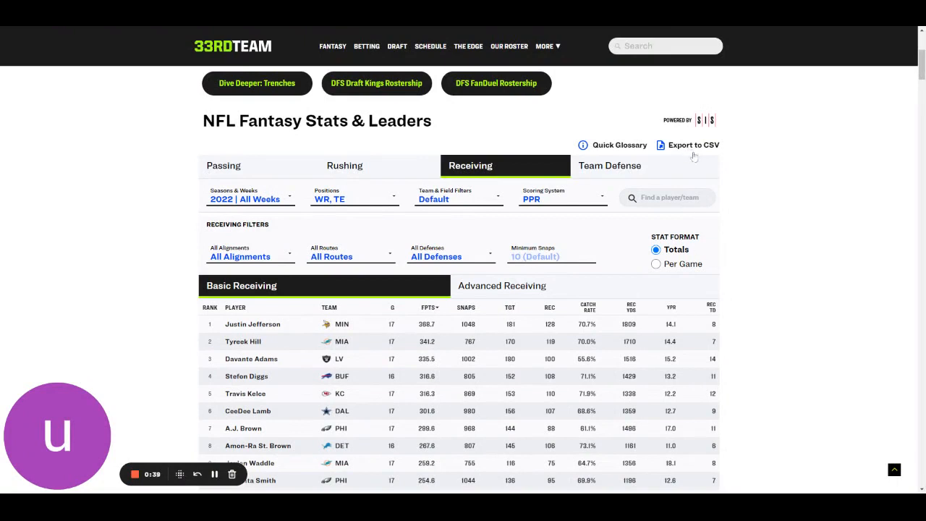
left_click(537, 288)
scroll(825, 280, "down", 2)
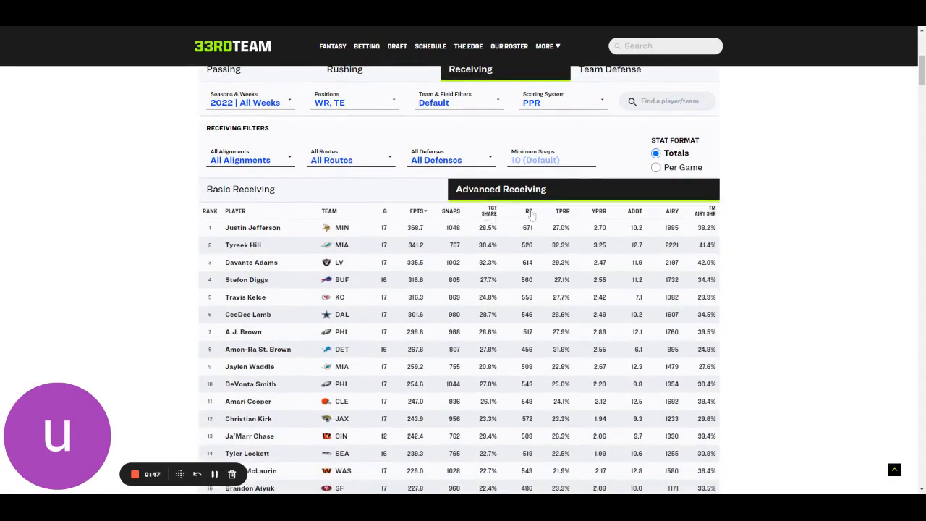
scroll(559, 217, "up", 1)
scroll(559, 217, "up", 1)
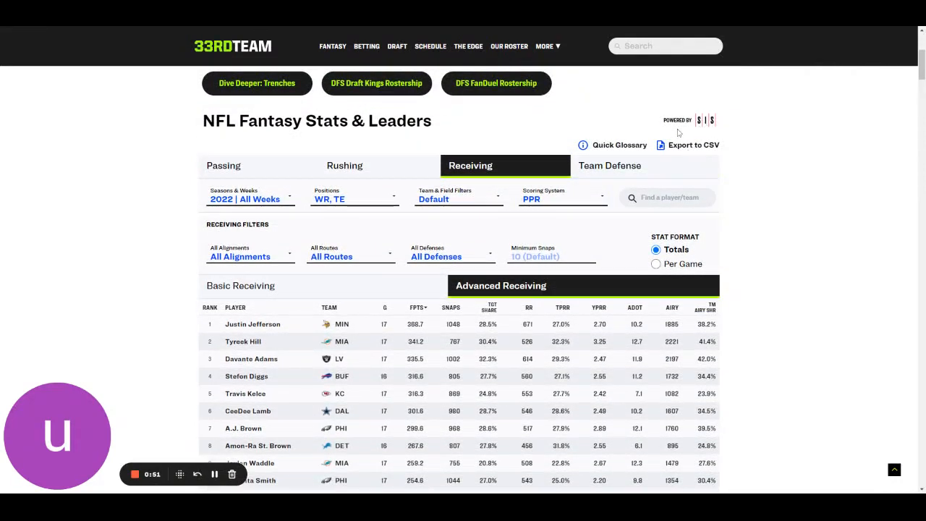
Consult the Quick Glossary for the meanings of the advanced receiving abbreviations
left_click(582, 145)
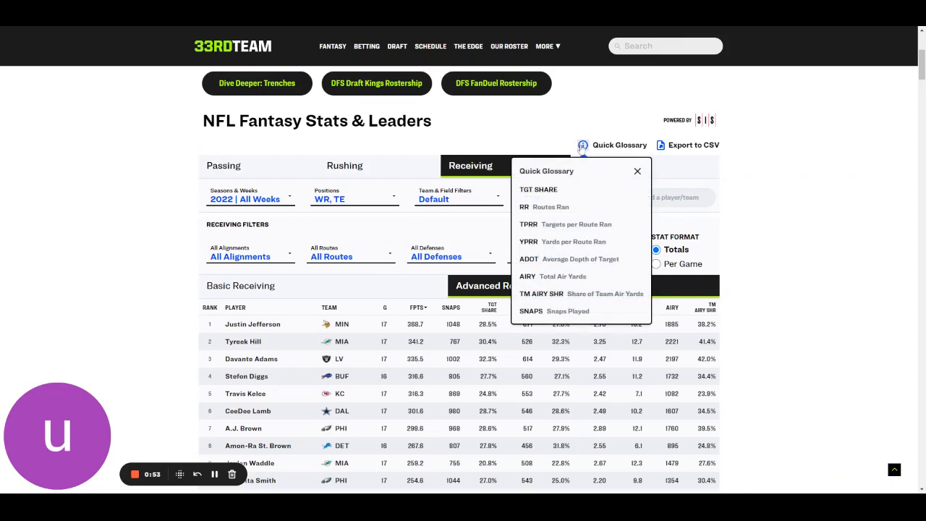
left_click(636, 172)
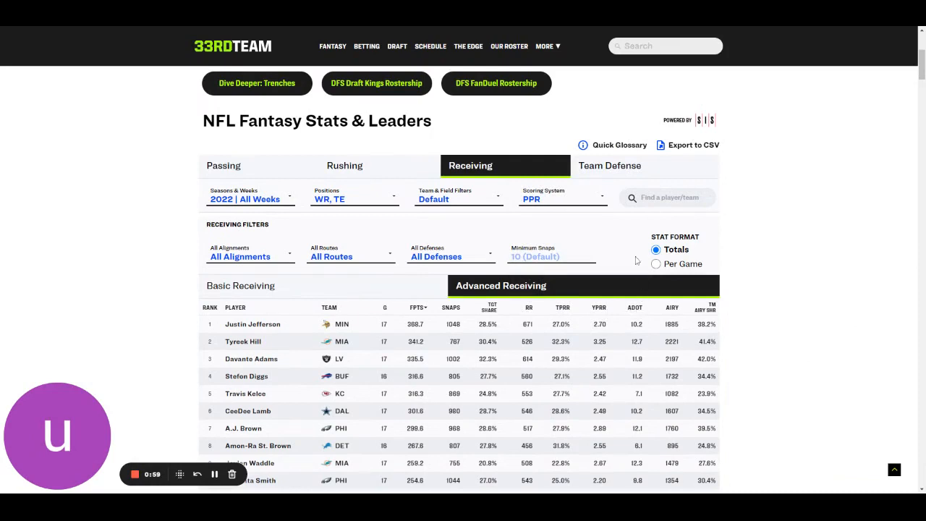
left_click(582, 147)
mouse_move(585, 147)
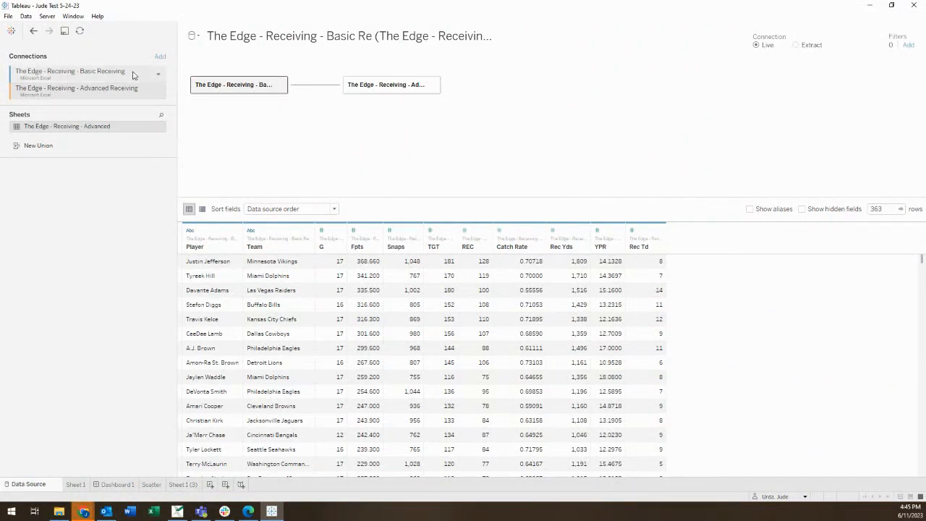
In Tableau, examine the Basic and Advanced Receiving connections and the relationship between their two tables
left_click(110, 75)
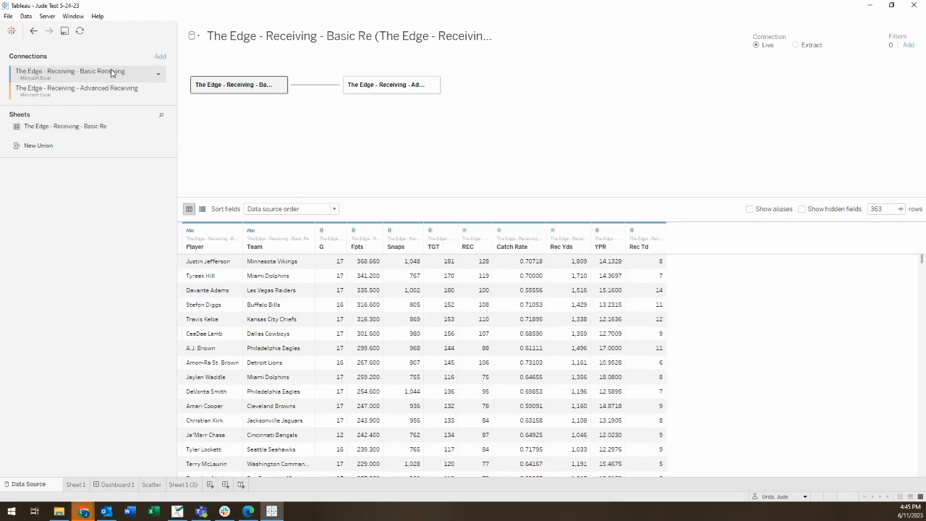
left_click(62, 93)
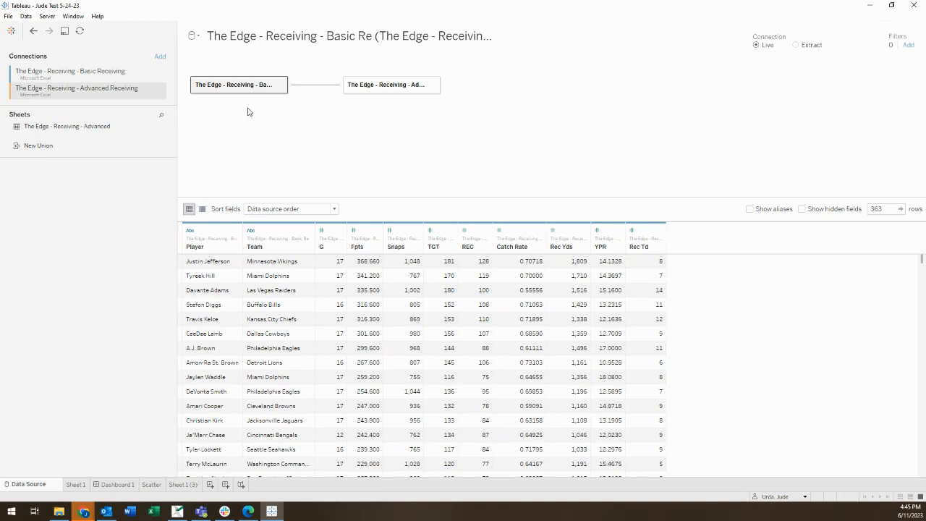
left_click(401, 88)
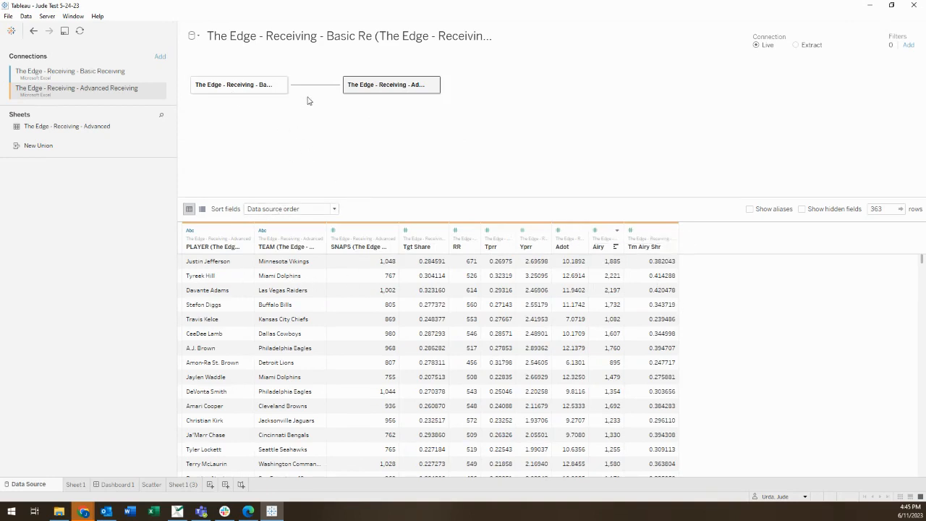
mouse_move(313, 91)
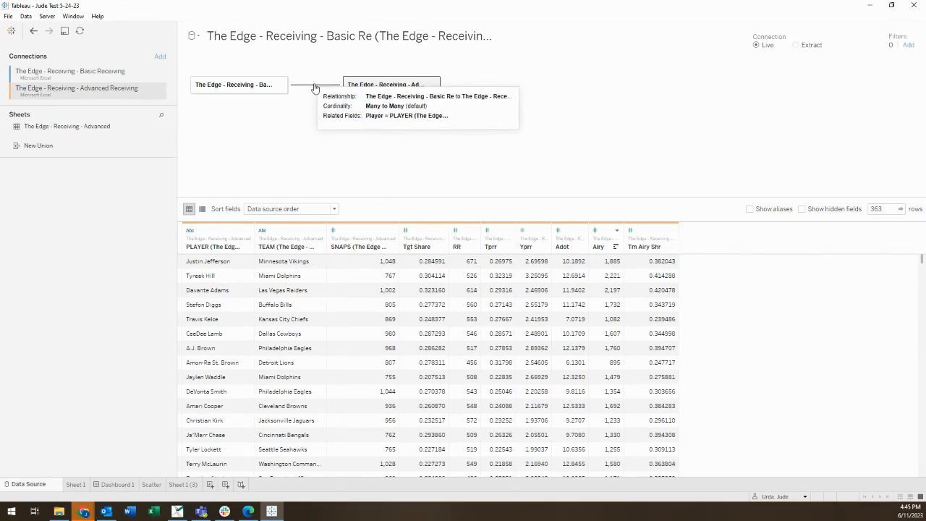
left_click(314, 88)
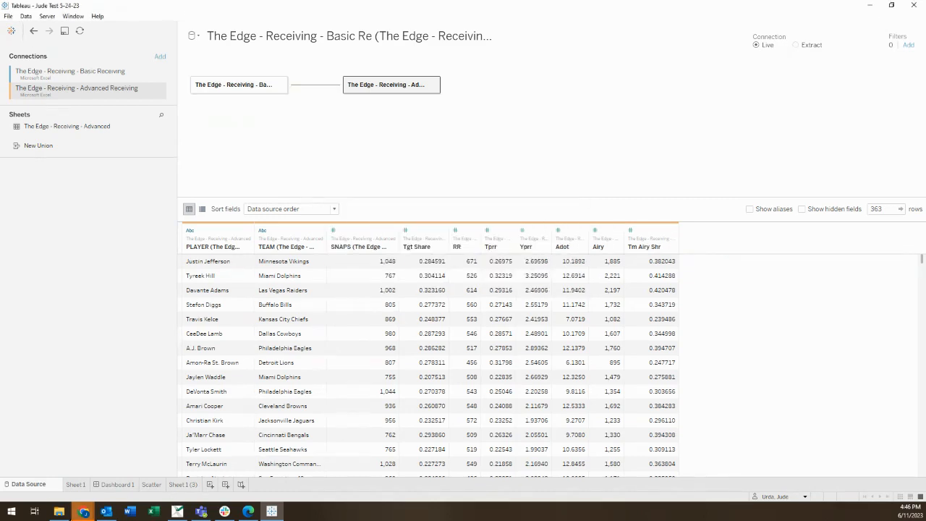
Look through the workbook's Sheet 1, Dashboard 1, Scatter and Sheet 1 (3)
mouse_move(81, 489)
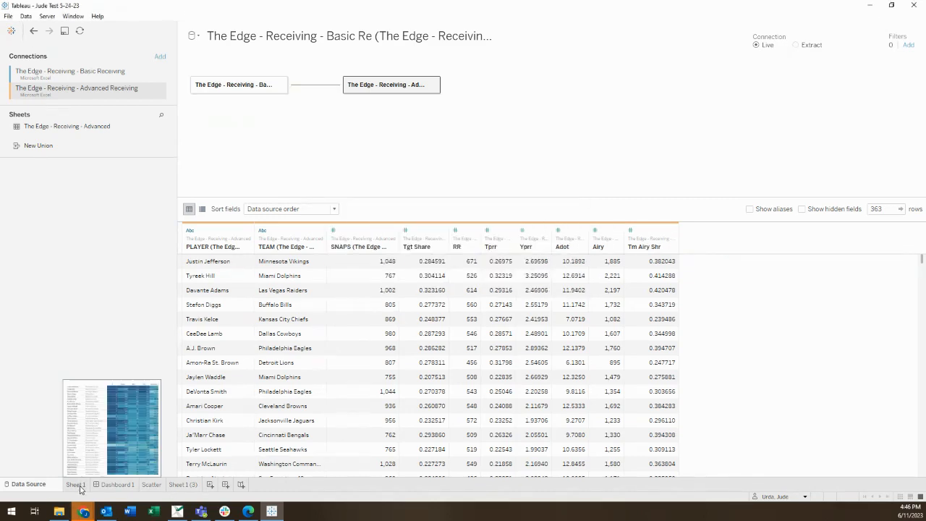
left_click(77, 485)
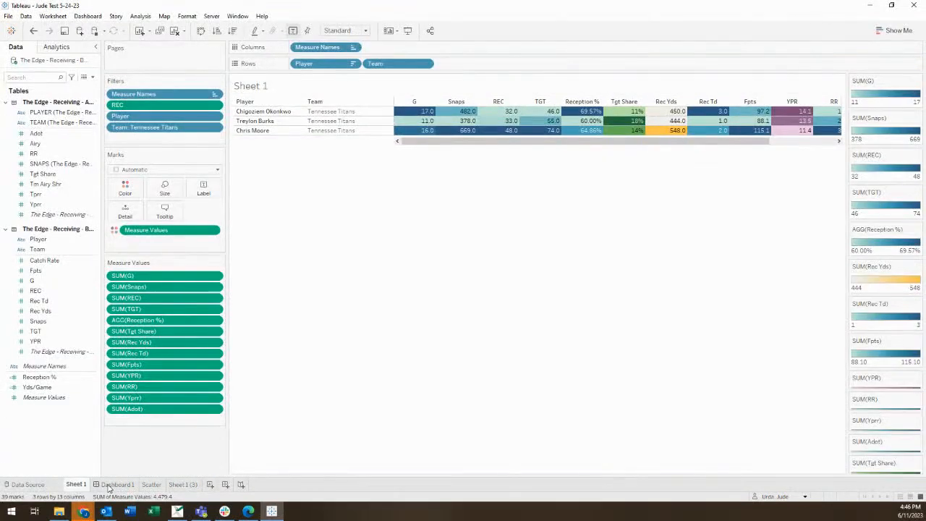
left_click(112, 485)
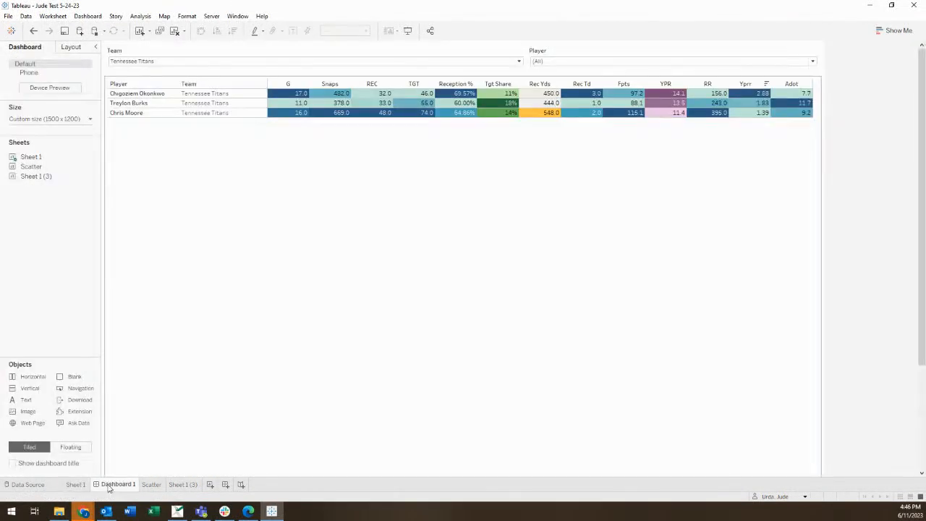
left_click(150, 484)
left_click(182, 485)
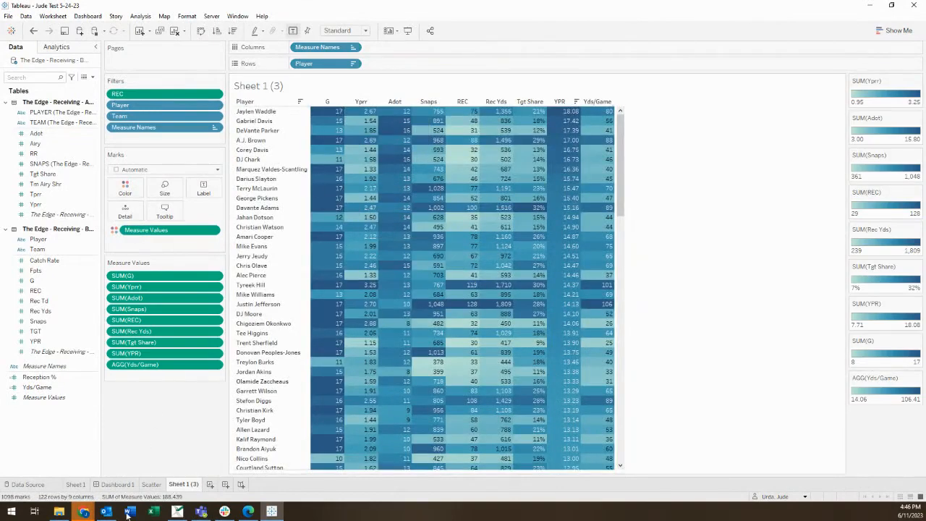
Set the Team filter on Dashboard 1 to include all teams
left_click(120, 484)
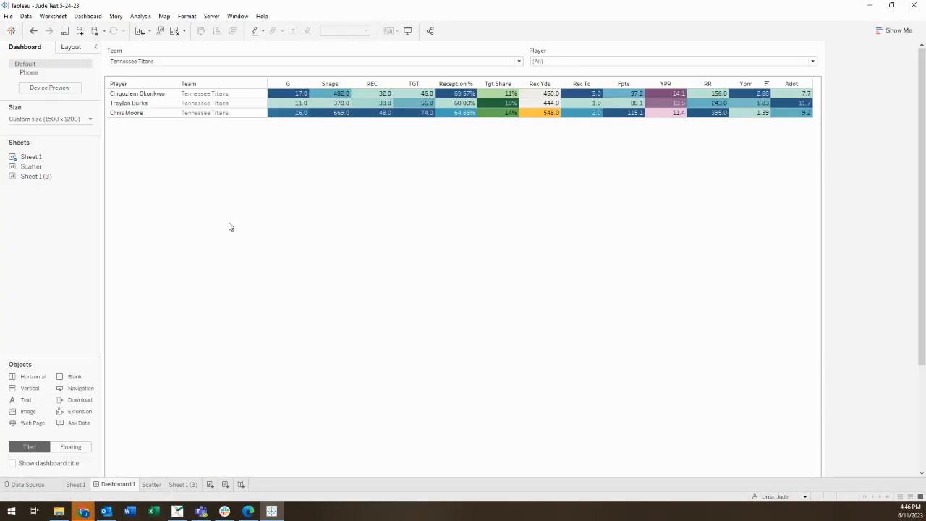
left_click(517, 62)
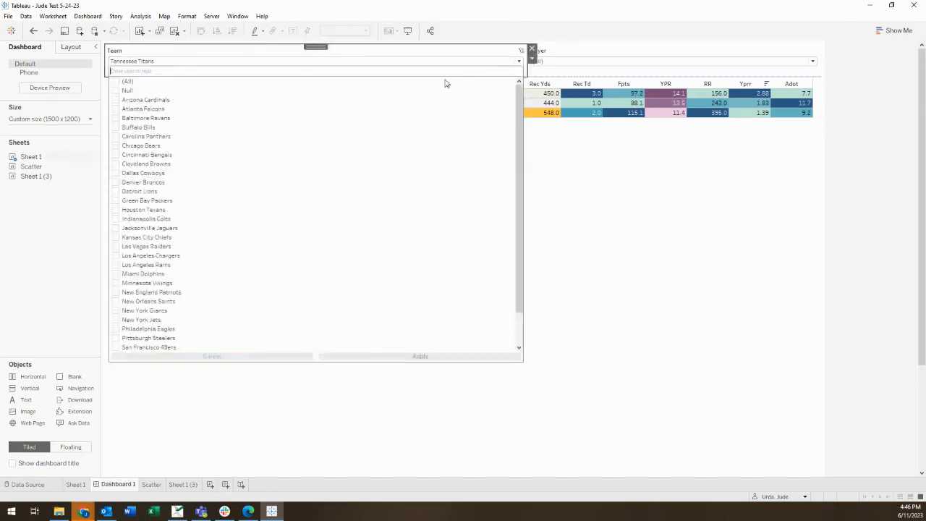
left_click(128, 82)
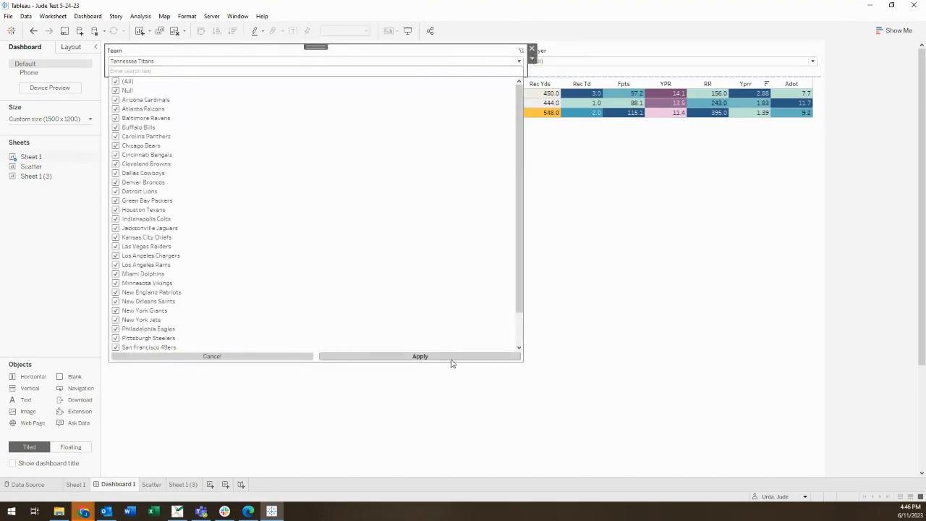
left_click(858, 295)
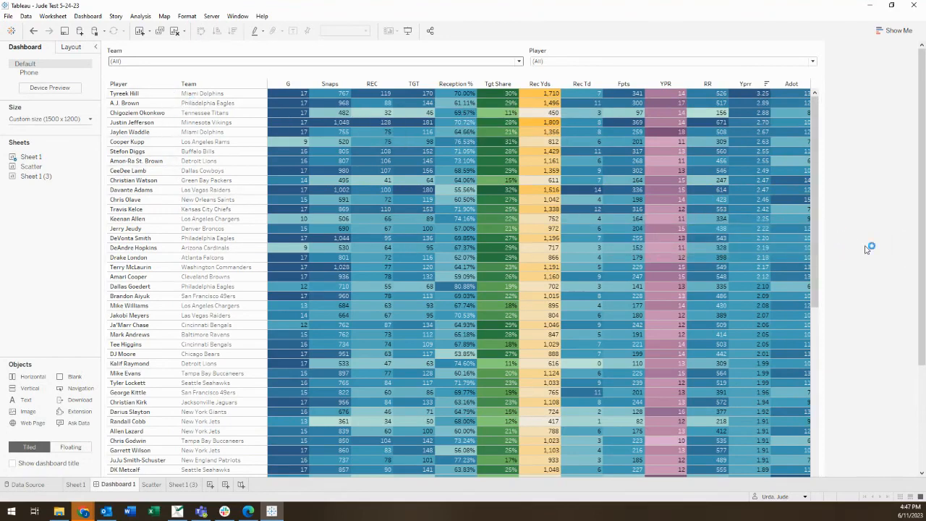
Sort the dashboard table by Tgt Share in descending order and look through the ranked players
left_click(512, 84)
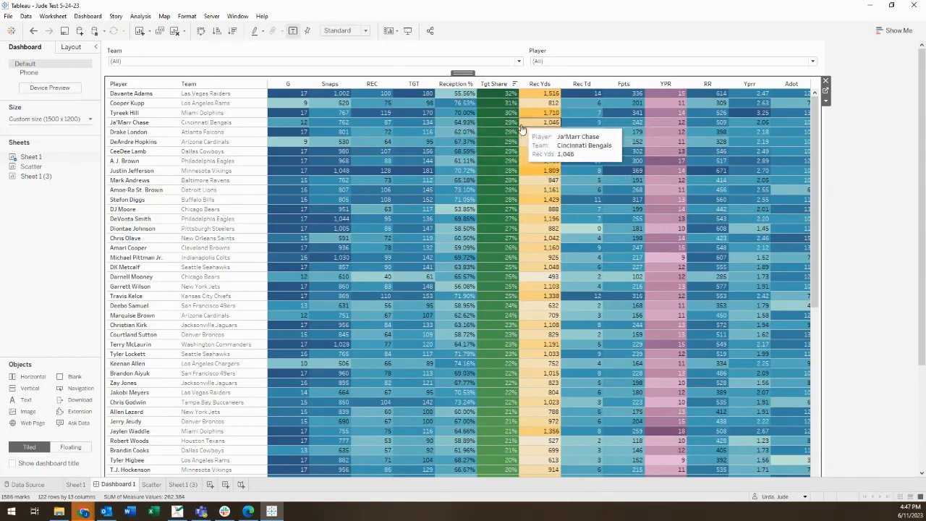
scroll(509, 279, "down", 3)
scroll(509, 279, "down", 4)
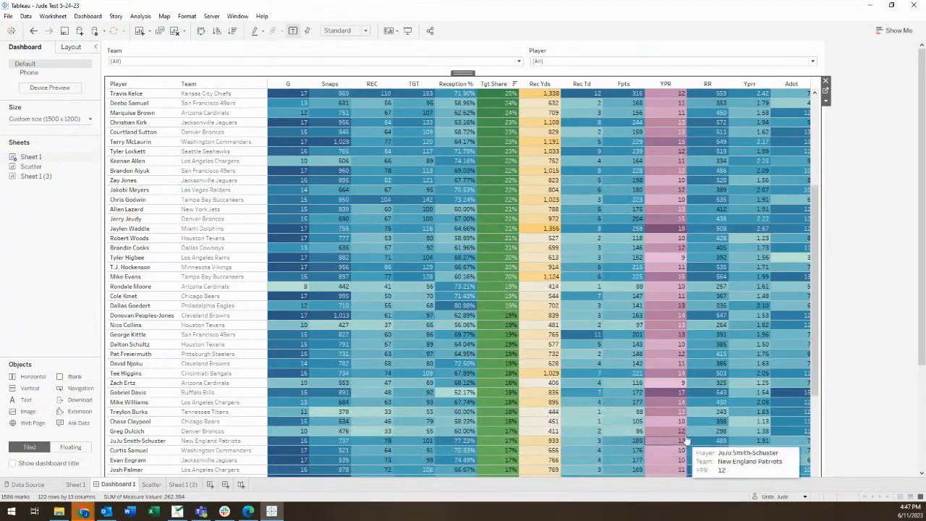
scroll(744, 280, "up", 7)
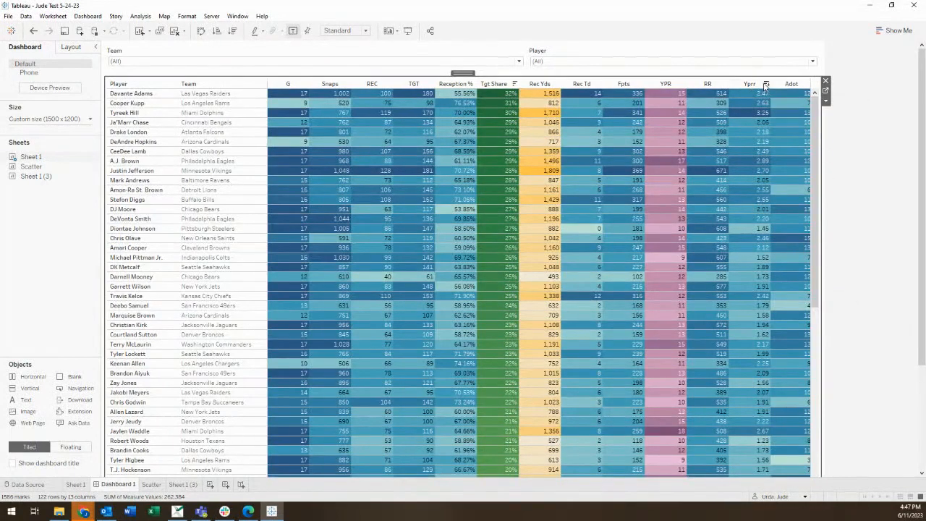
Re-sort the dashboard table in descending order by Yprr, by YPR and finally by TGT
left_click(765, 84)
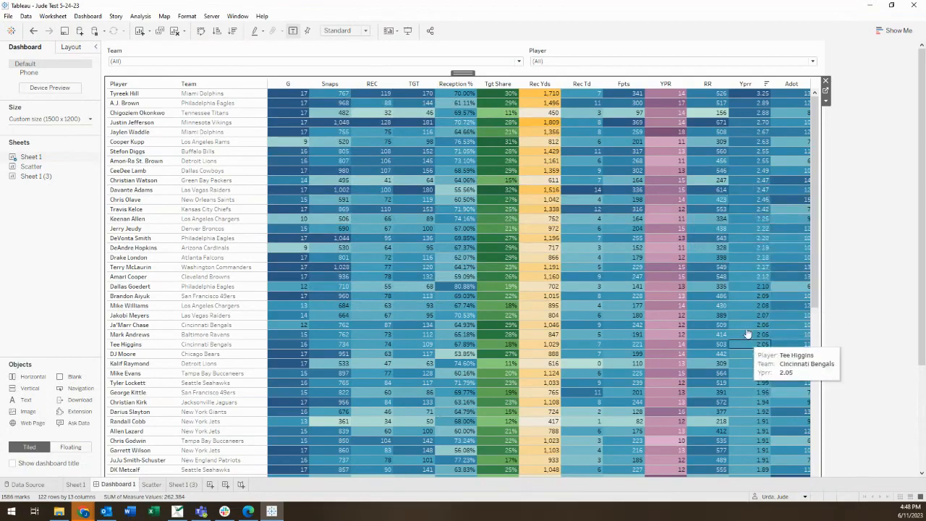
left_click(682, 85)
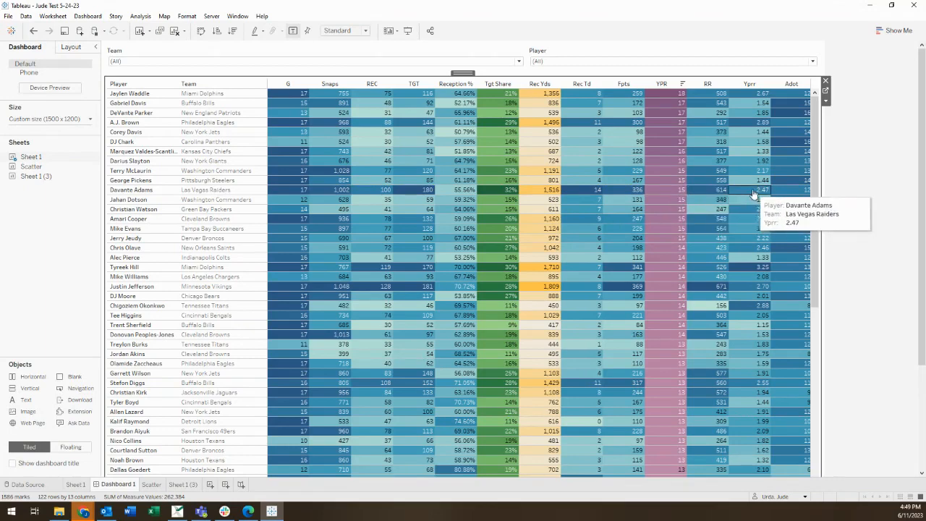
left_click(430, 84)
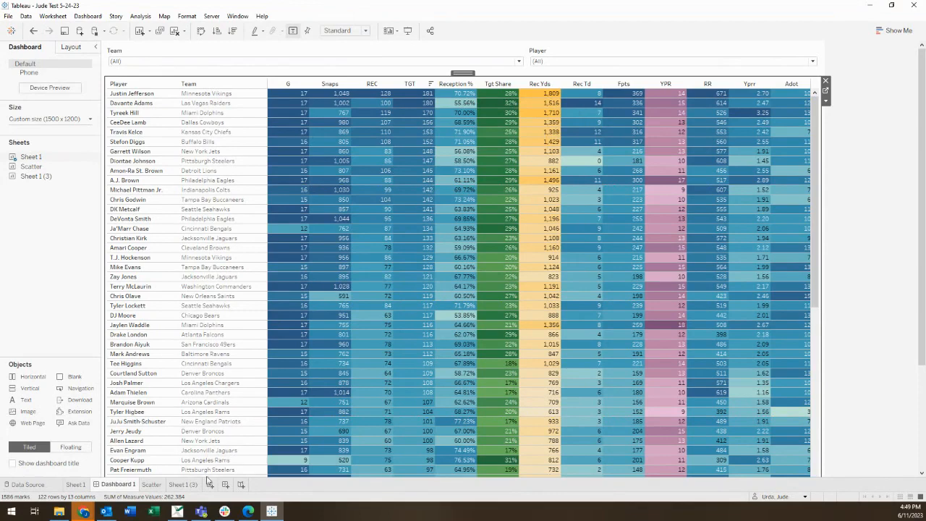
Sort the players on Sheet 1 (3) by Yds/Game in descending order and inspect individual players' G and YPR values
left_click(183, 485)
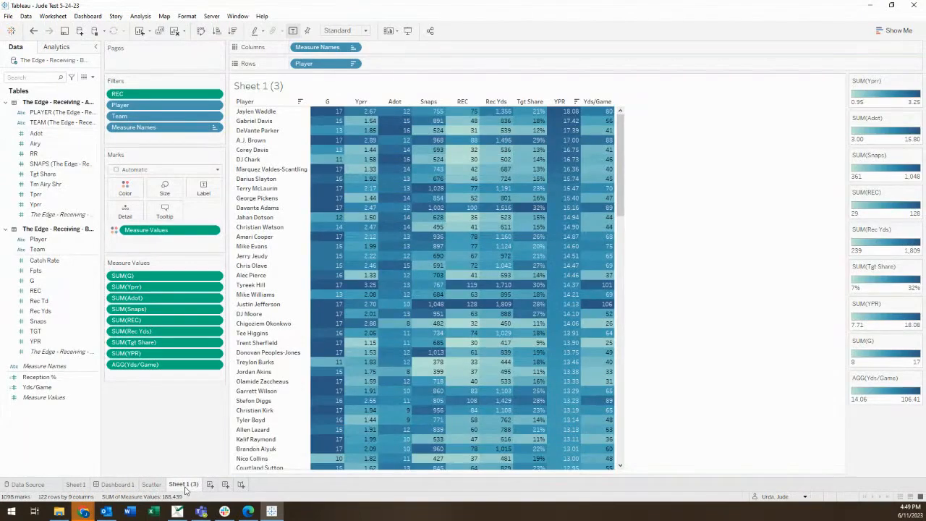
mouse_move(184, 489)
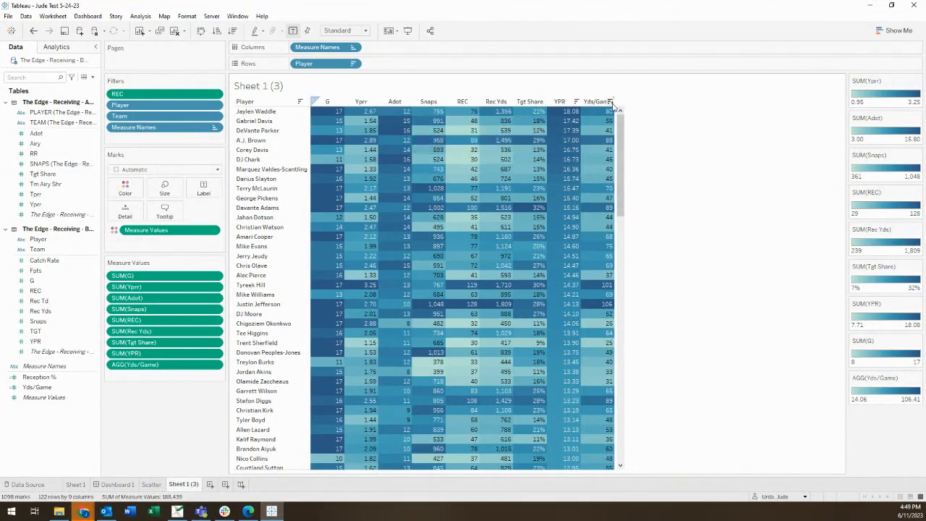
left_click(610, 102)
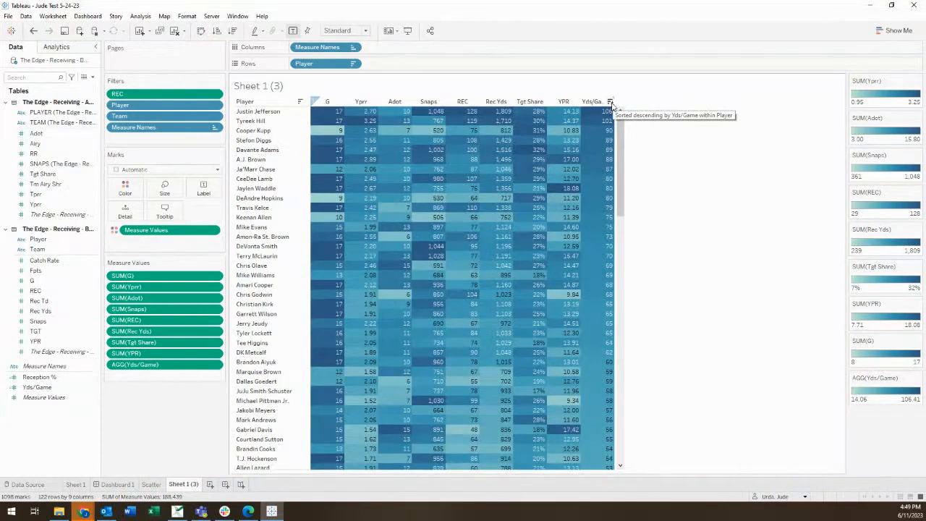
right_click(611, 103)
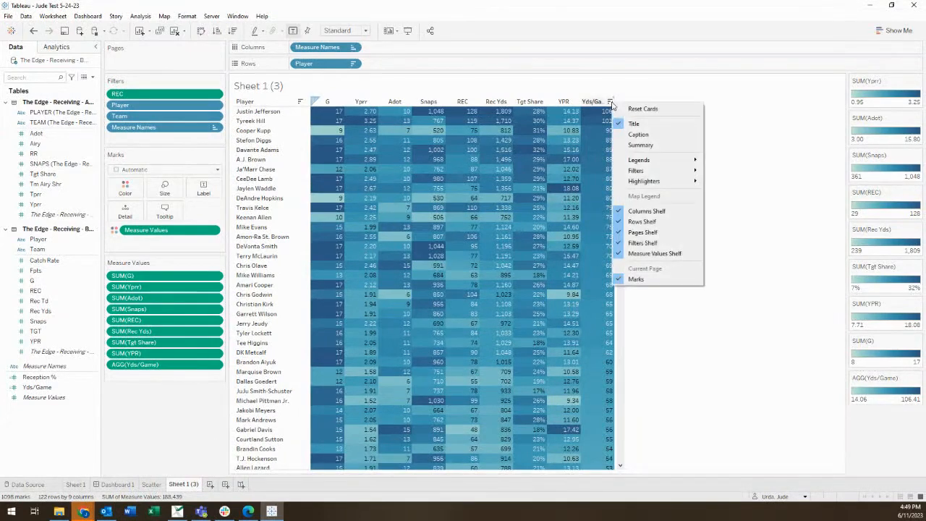
left_click(759, 88)
mouse_move(330, 134)
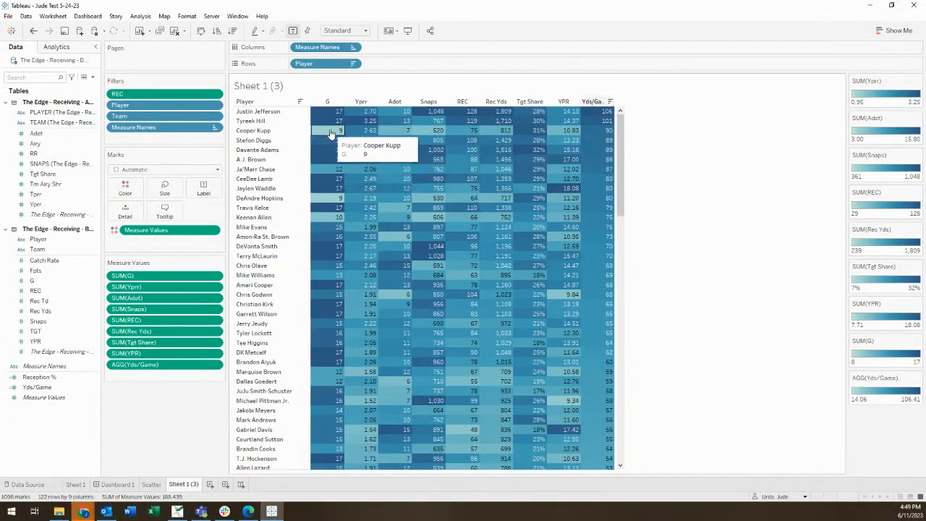
mouse_move(337, 162)
mouse_move(333, 203)
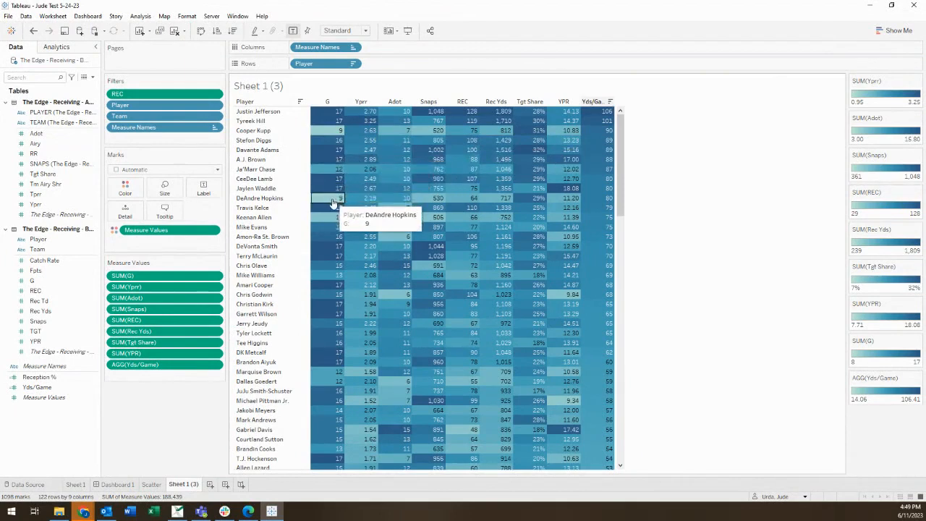
mouse_move(569, 206)
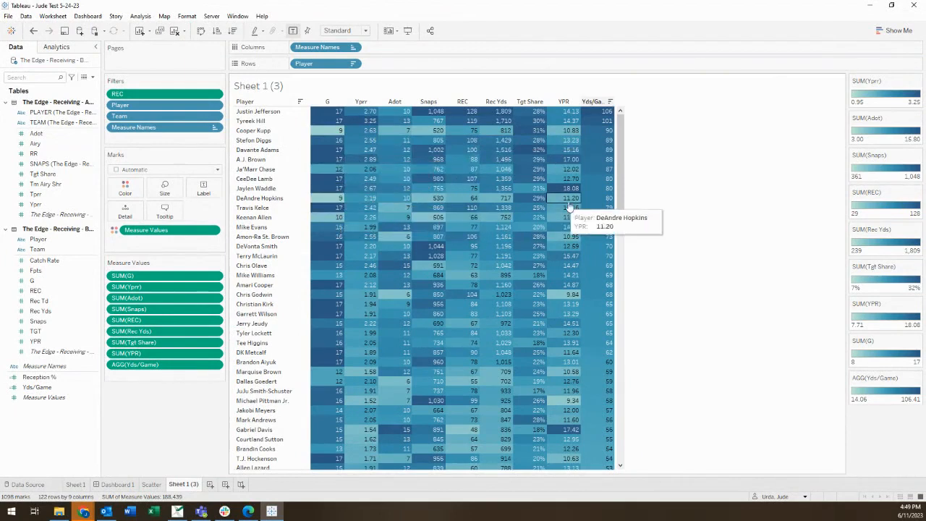
mouse_move(604, 226)
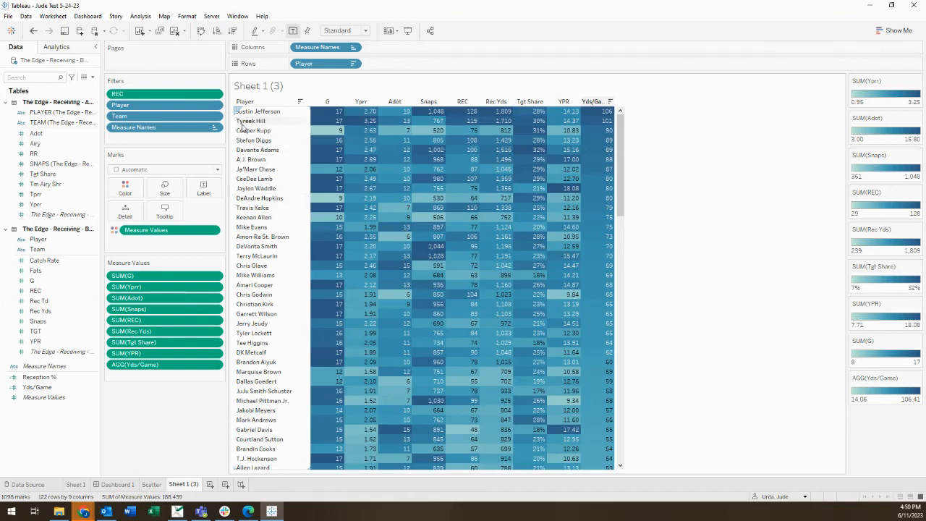
Review the REC filter's range of values on Sheet 1 (3) and look through the player table
left_click(215, 96)
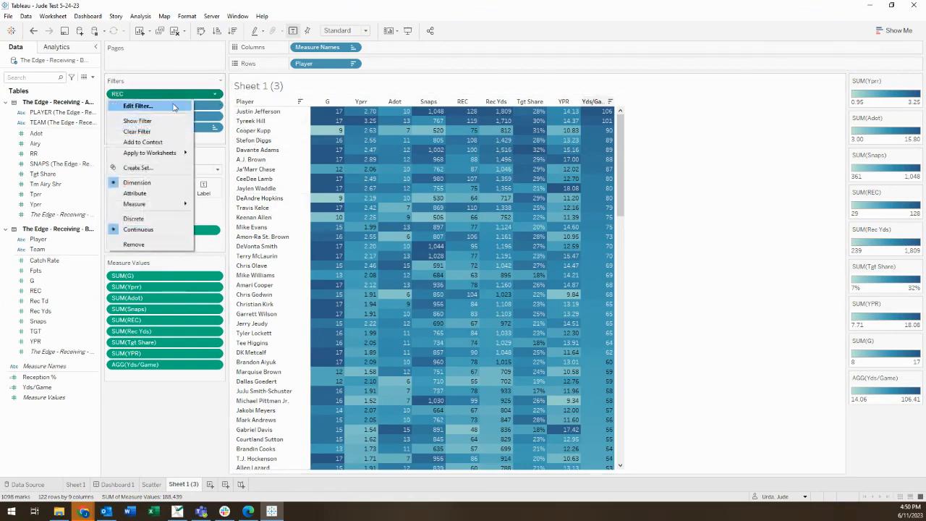
left_click(177, 98)
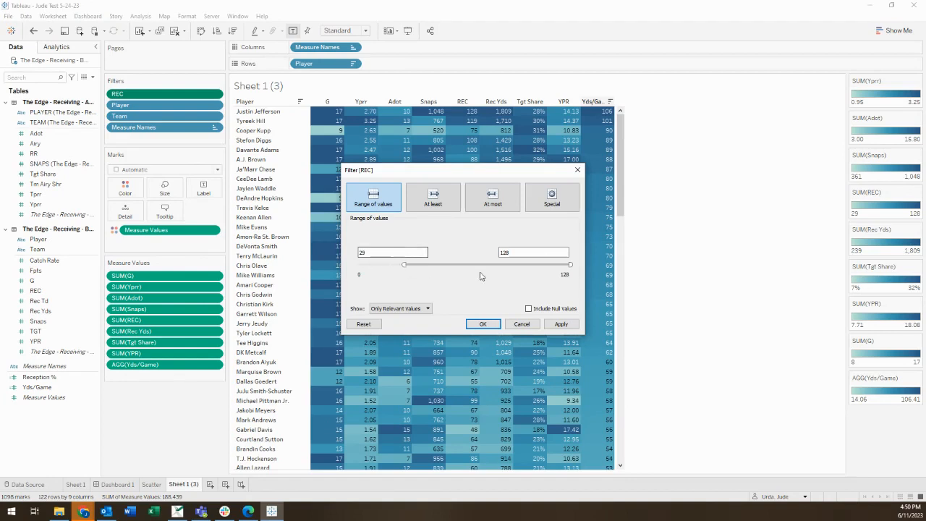
left_click(572, 326)
left_click(485, 324)
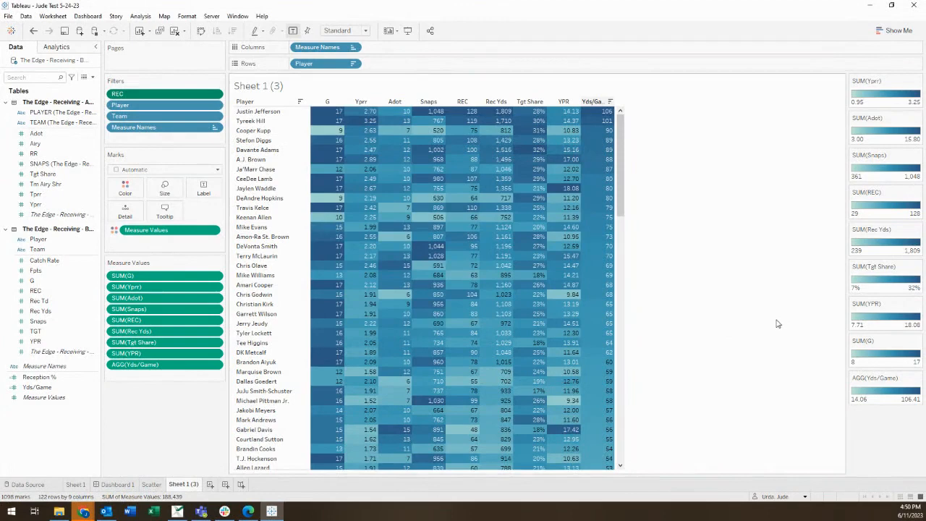
scroll(742, 268, "down", 1)
scroll(743, 268, "up", 3)
mouse_move(509, 230)
On the Scatter sheet, select all marks with a Yprr above about 2.4
left_click(155, 484)
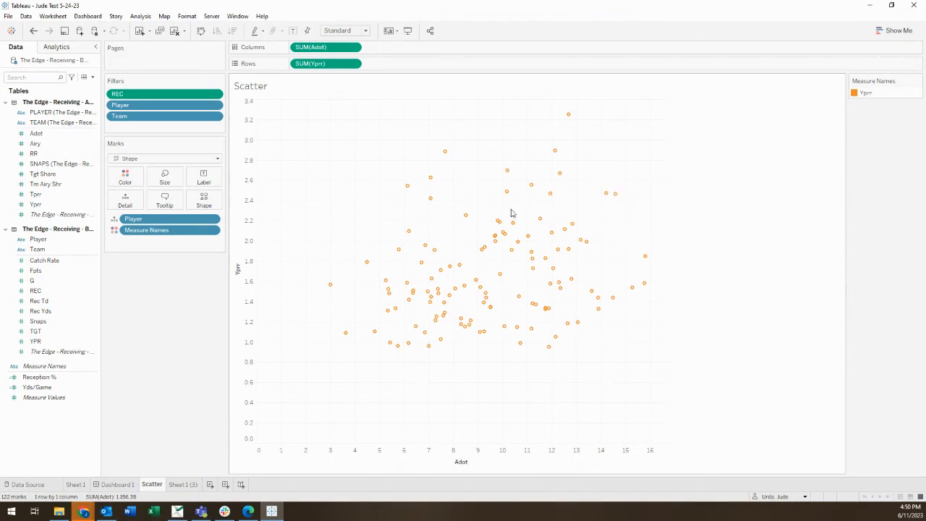
left_click_drag(468, 100, 688, 211)
left_click(689, 212)
left_click_drag(361, 99, 647, 209)
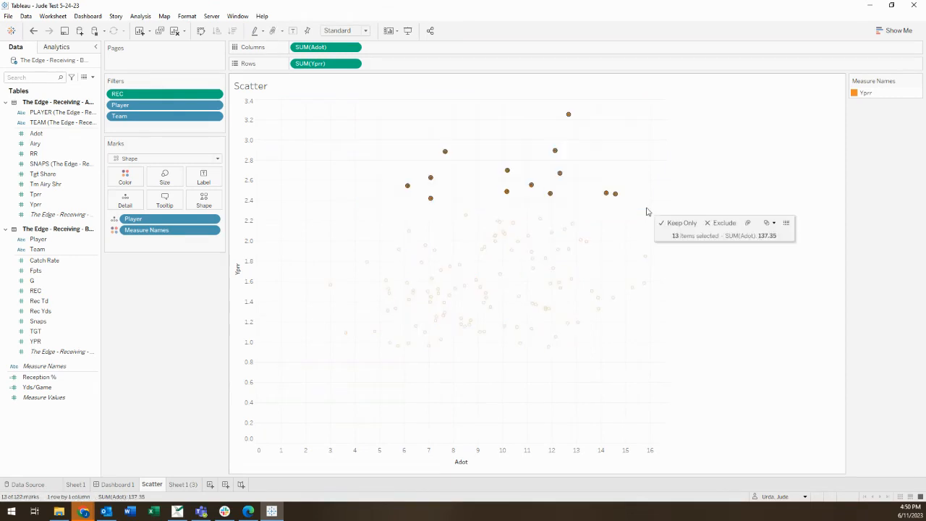
Inspect the player name, Adot and Yprr of the individual selected marks in the scatter plot
mouse_move(569, 116)
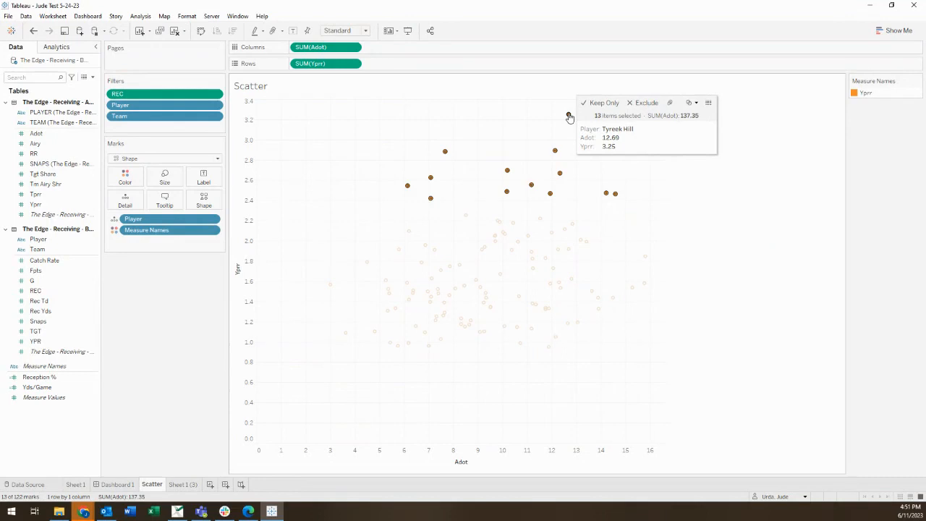
mouse_move(556, 153)
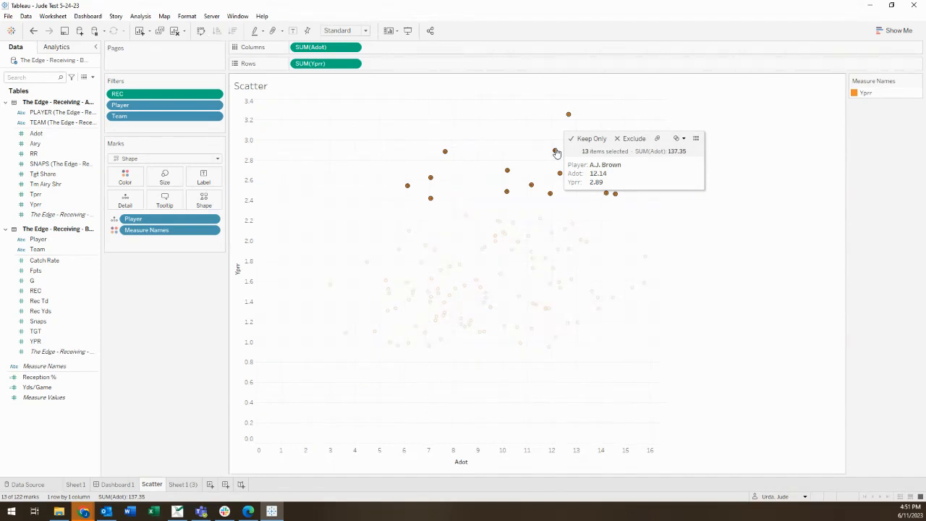
mouse_move(443, 154)
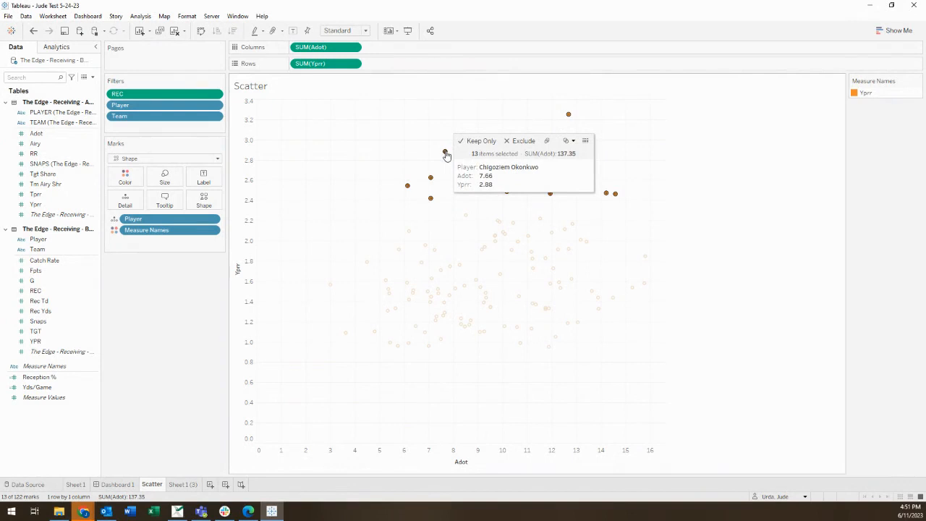
mouse_move(431, 178)
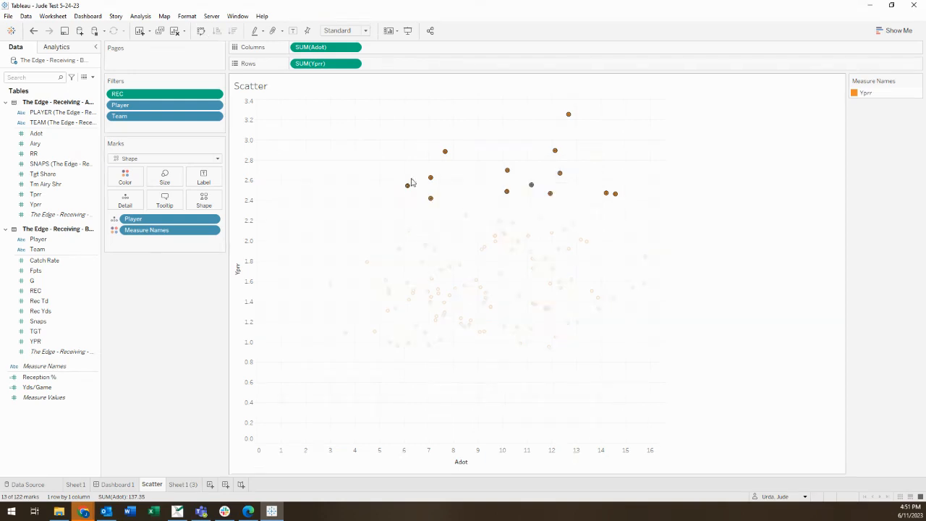
mouse_move(431, 201)
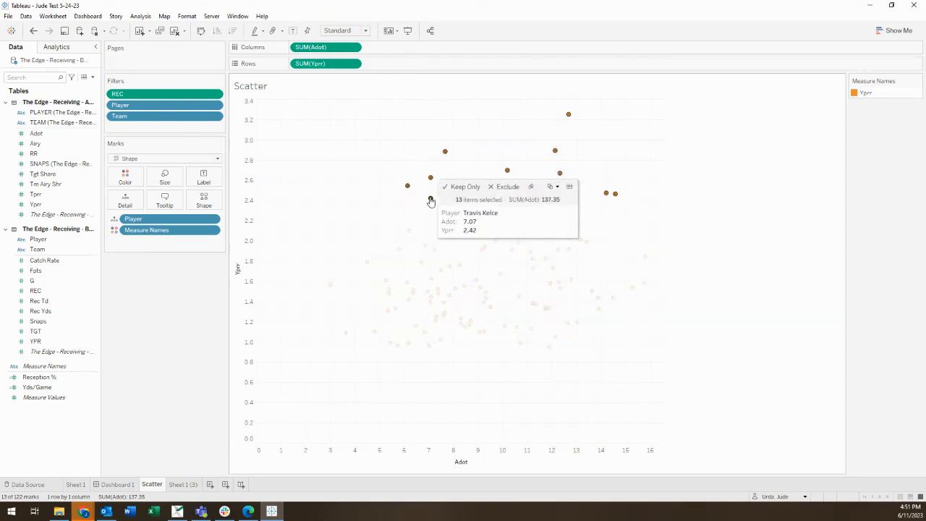
mouse_move(506, 194)
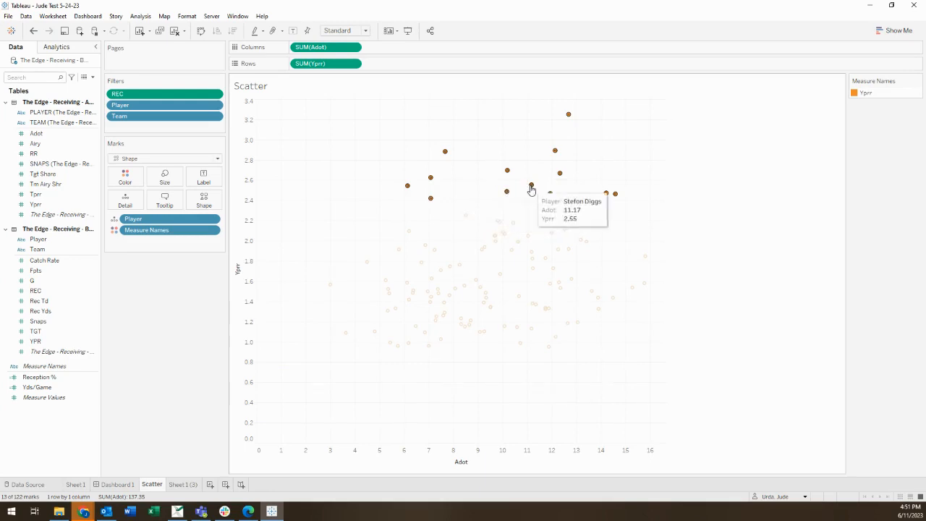
mouse_move(507, 174)
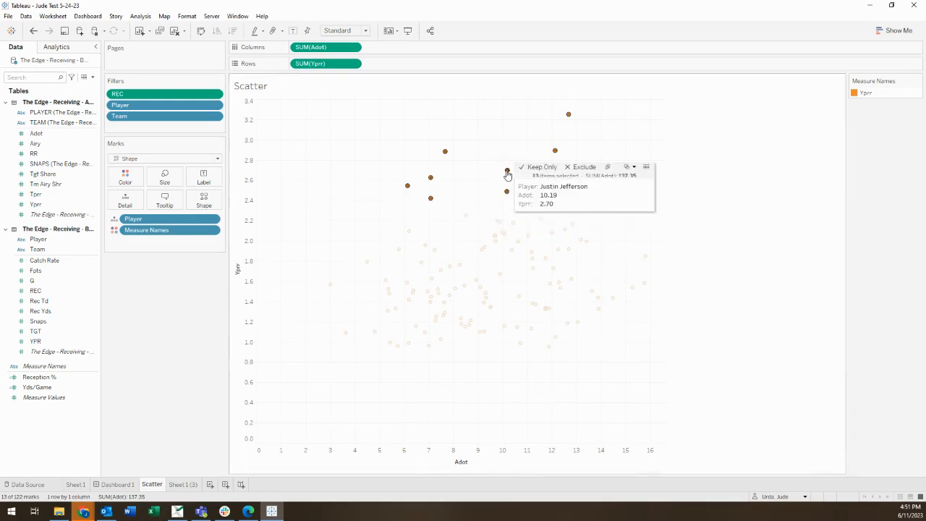
mouse_move(560, 178)
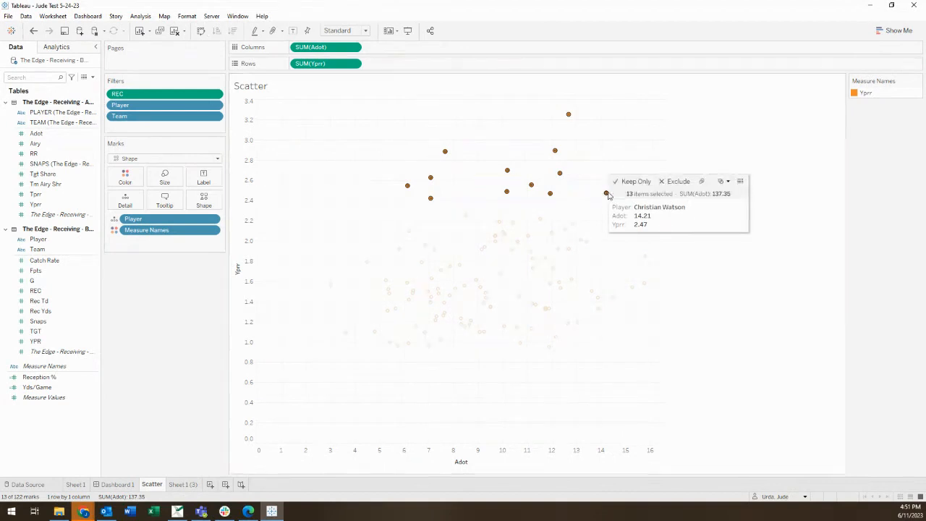
mouse_move(605, 196)
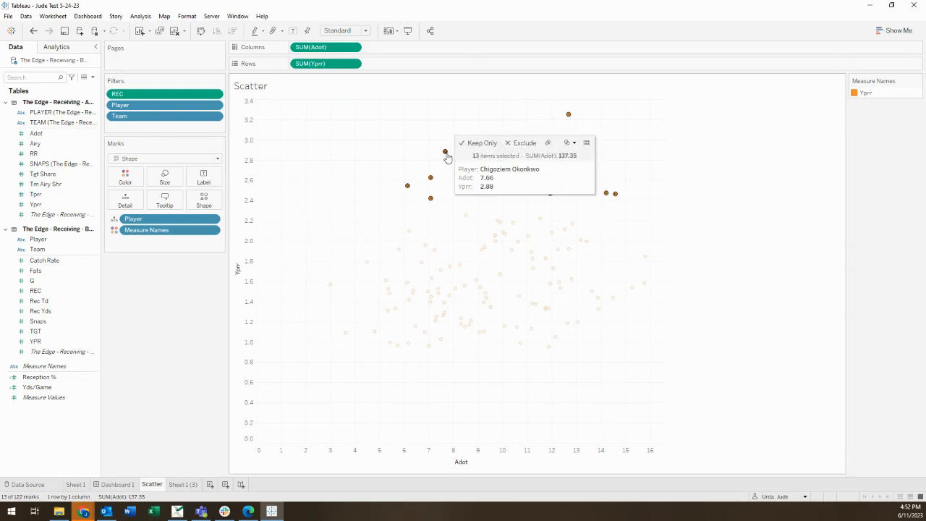
Select the band of marks with Yprr about 2.1 to 2.3 and Adot above 8, and inspect individual players
left_click(464, 210)
left_click_drag(451, 204, 598, 234)
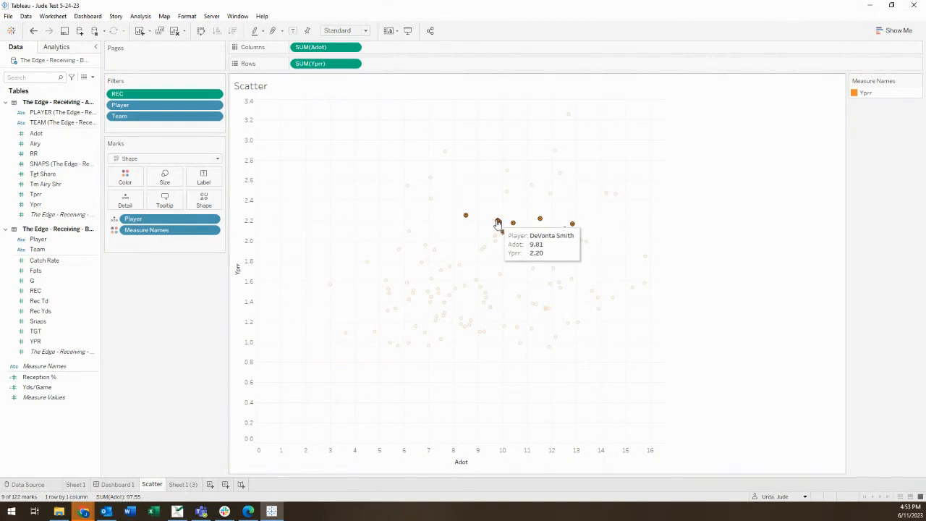
mouse_move(498, 222)
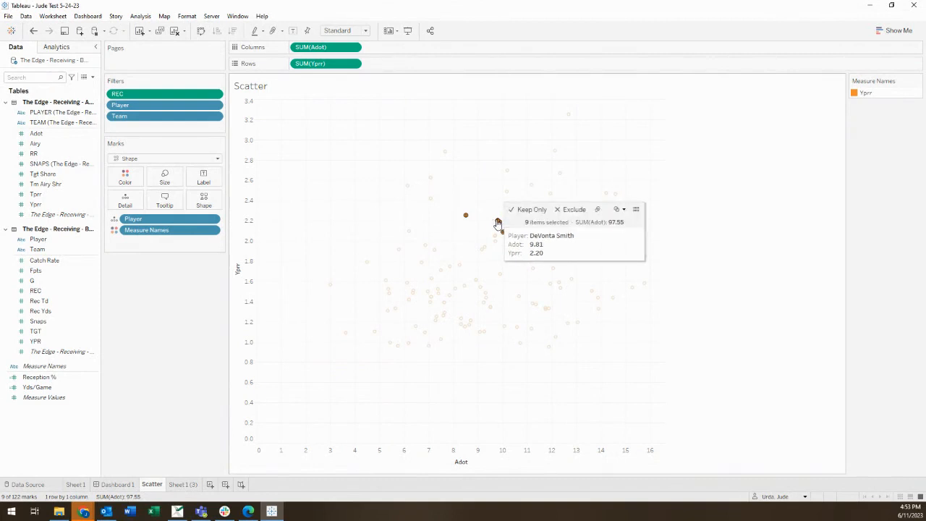
mouse_move(467, 218)
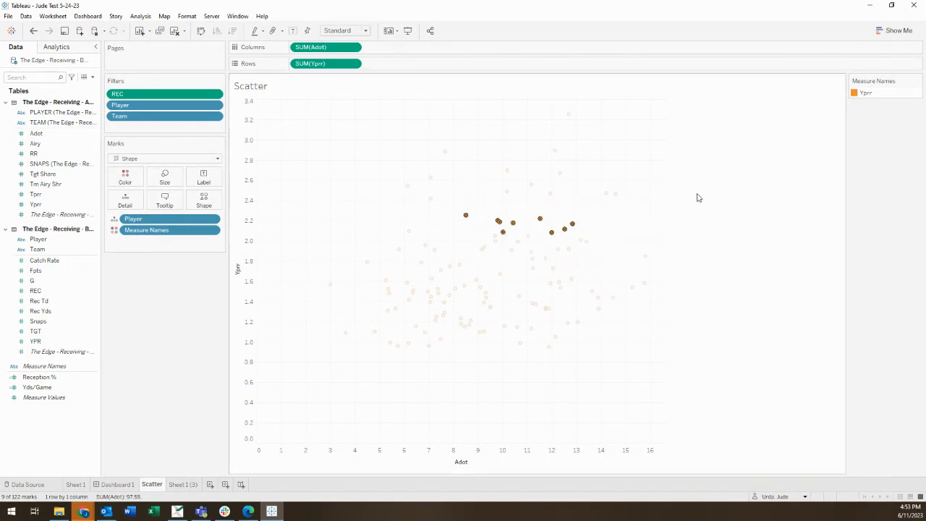
Highlight the scatter marks above about 2.1 Yprr with Adot up to about 14, and clear the selection
left_click(673, 220)
left_click_drag(601, 230, 386, 102)
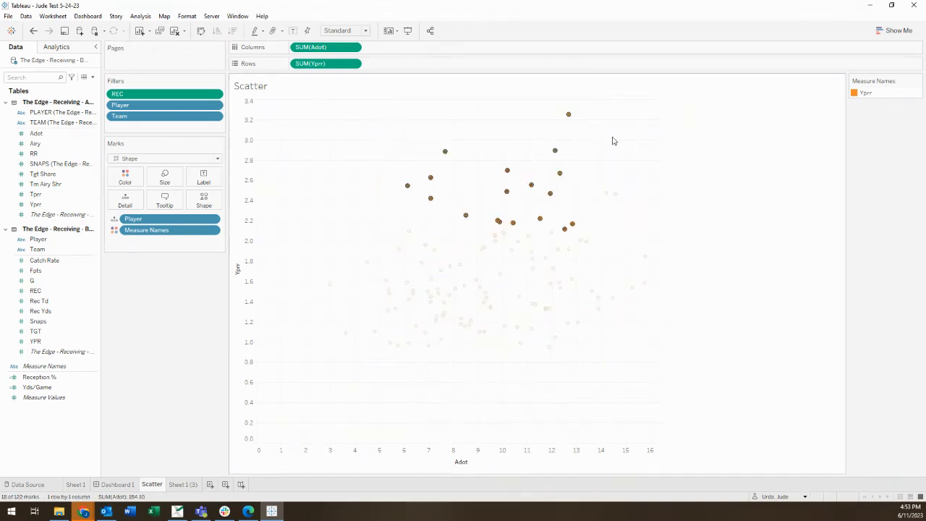
left_click(671, 185)
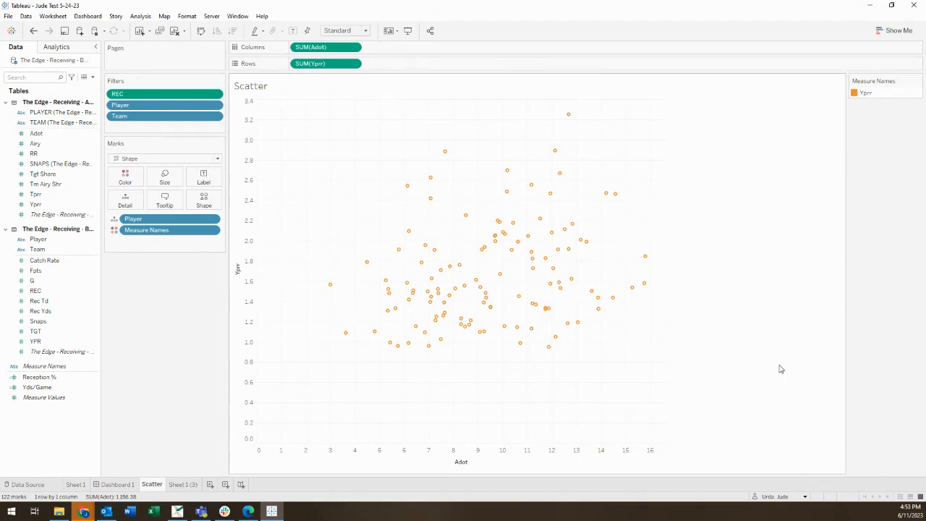
Inspect Christian Watson's mark on the Scatter sheet and Chris Olave's Adot on Dashboard 1
mouse_move(606, 196)
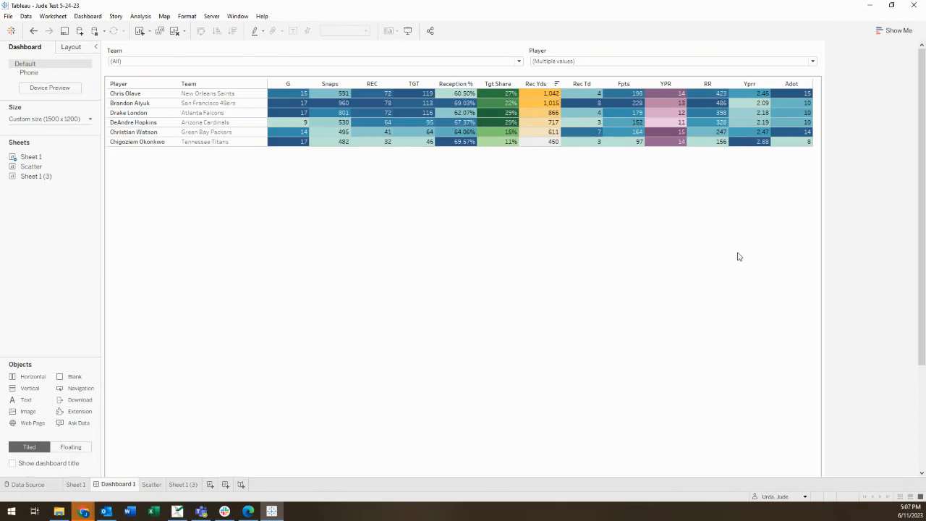
mouse_move(807, 95)
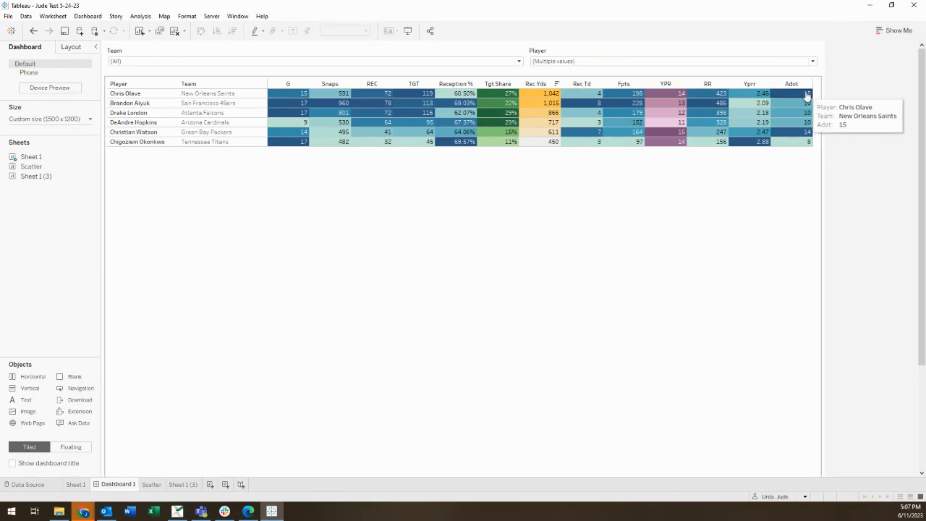